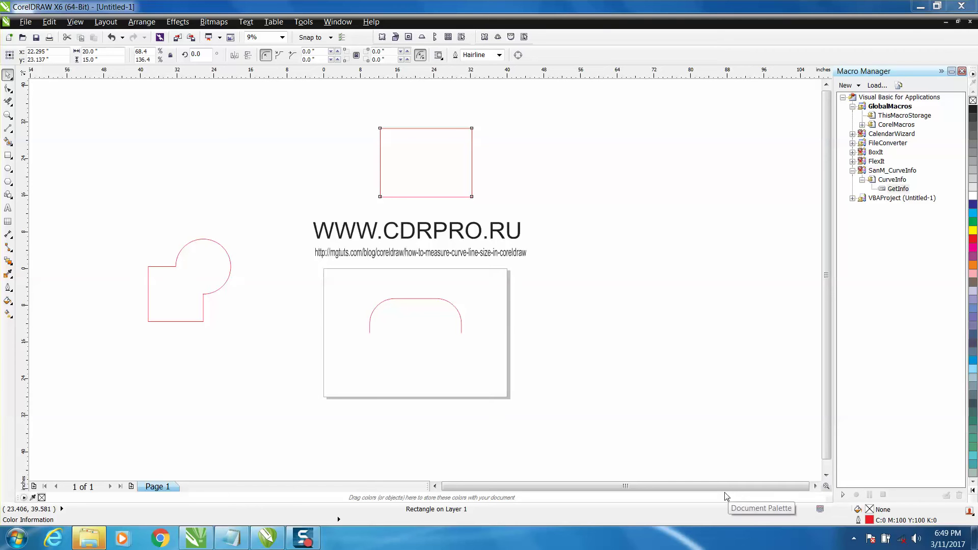
Zoom onto the title text, then zoom out and close in on the red arch curve on the page
{"action": "left_click", "coordinate": [7, 115]}
{"action": "left_click_drag", "start_coordinate": [293, 210], "coordinate": [514, 291]}
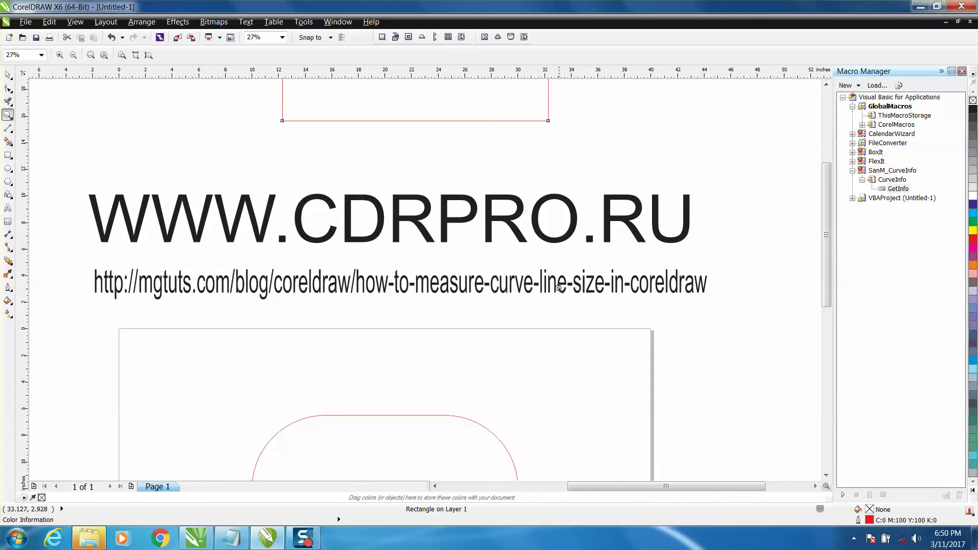
{"action": "scroll", "coordinate": [559, 289], "scroll_direction": "down", "scroll_amount": 2}
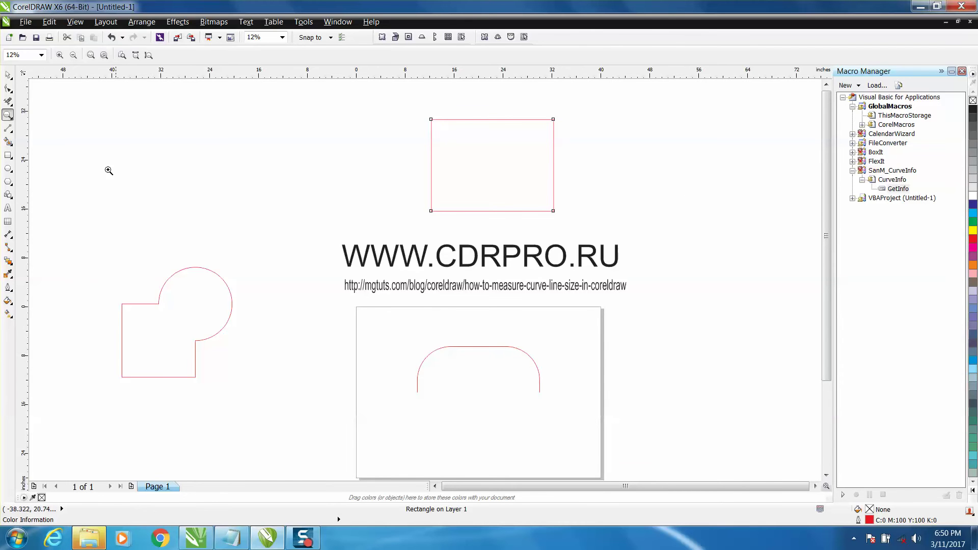
{"action": "left_click_drag", "start_coordinate": [384, 334], "coordinate": [587, 415]}
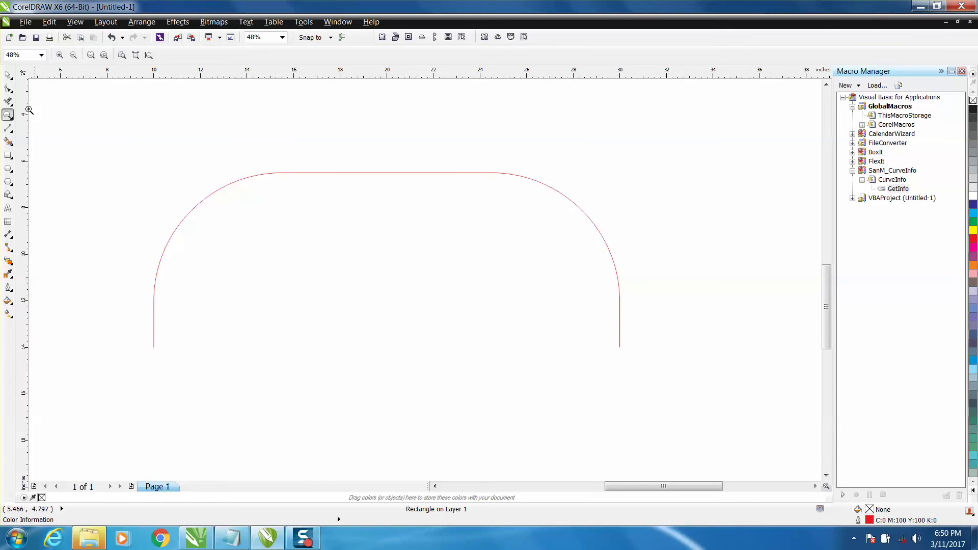
Select the arch curve and run GetInfo, which reports 30.27096 inches long with 6 nodes
{"action": "left_click", "coordinate": [8, 75]}
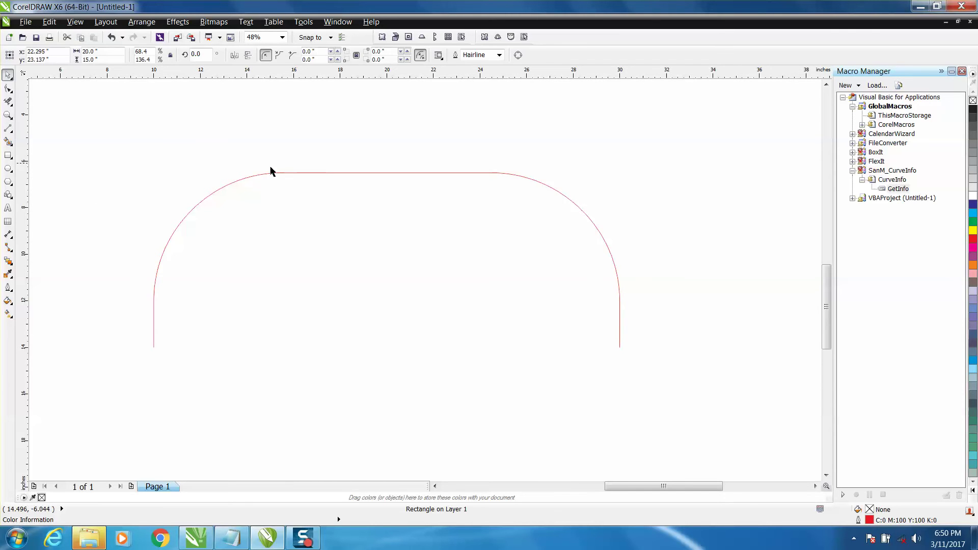
{"action": "left_click", "coordinate": [328, 173]}
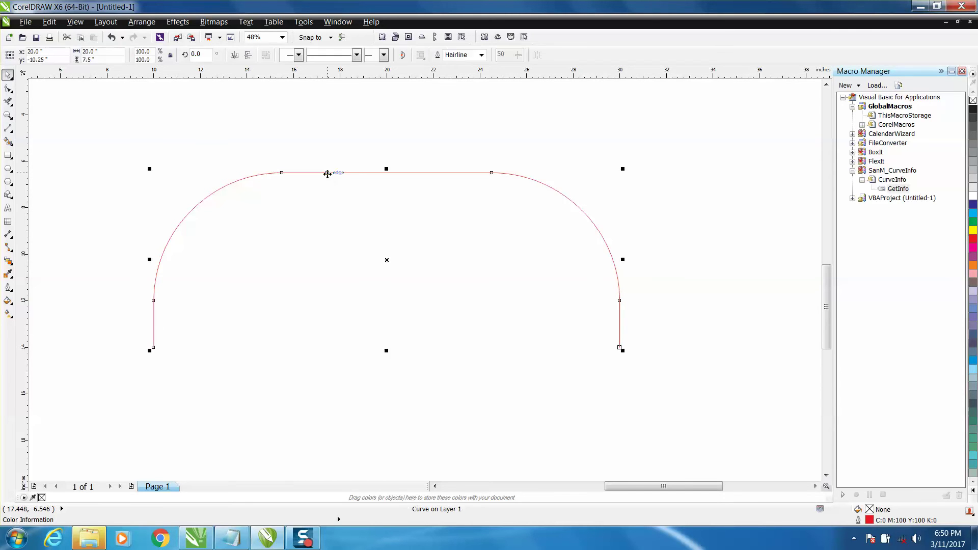
{"action": "double_click", "coordinate": [897, 191]}
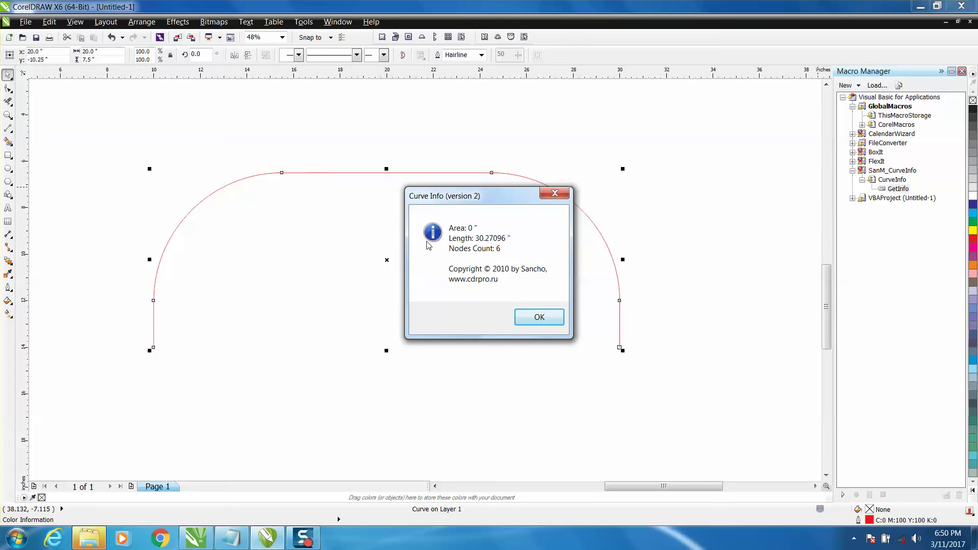
{"action": "left_click", "coordinate": [544, 316]}
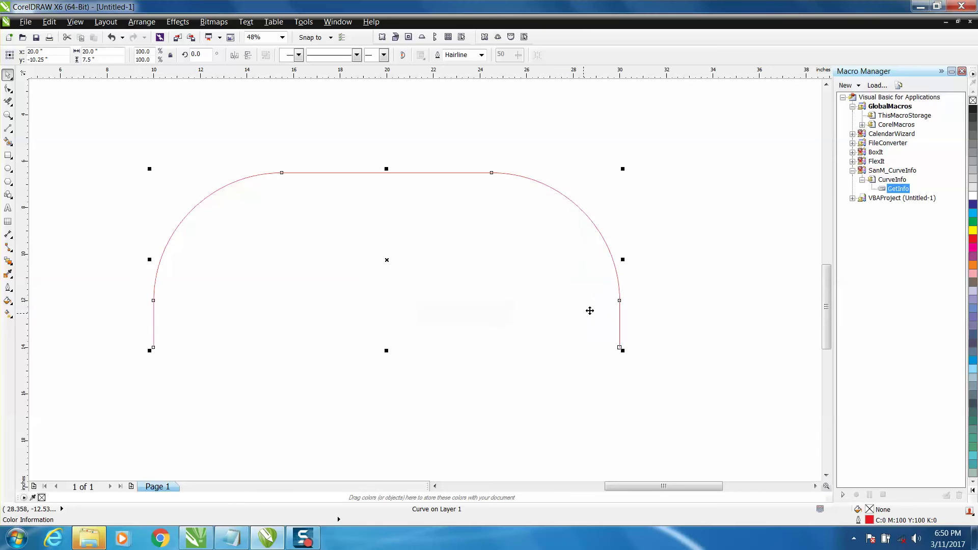
{"action": "scroll", "coordinate": [649, 308], "scroll_direction": "down", "scroll_amount": 2}
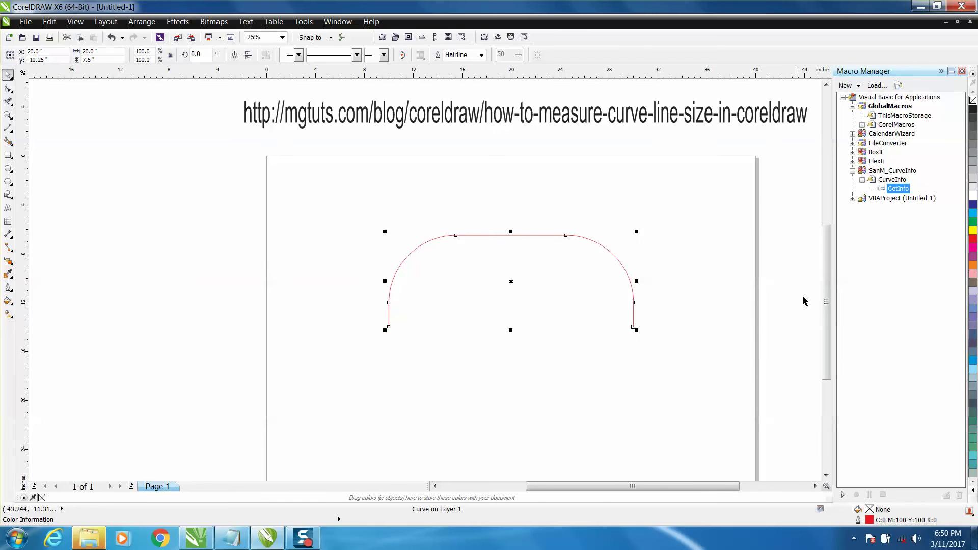
Zoom out to see all shapes and select the 20 × 15 inch rectangle above the title
{"action": "left_click_drag", "start_coordinate": [827, 301], "coordinate": [827, 271]}
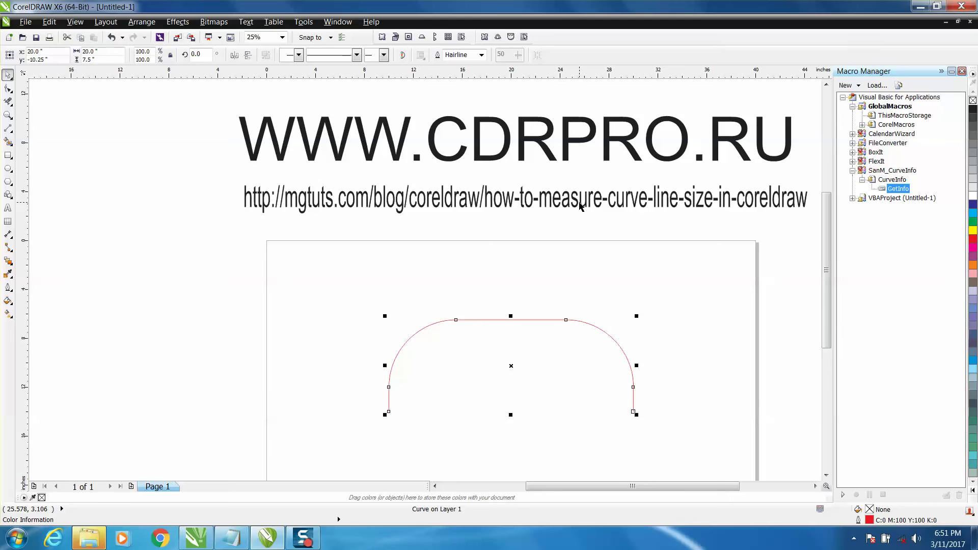
{"action": "scroll", "coordinate": [580, 204], "scroll_direction": "down", "scroll_amount": 3}
{"action": "left_click", "coordinate": [551, 162]}
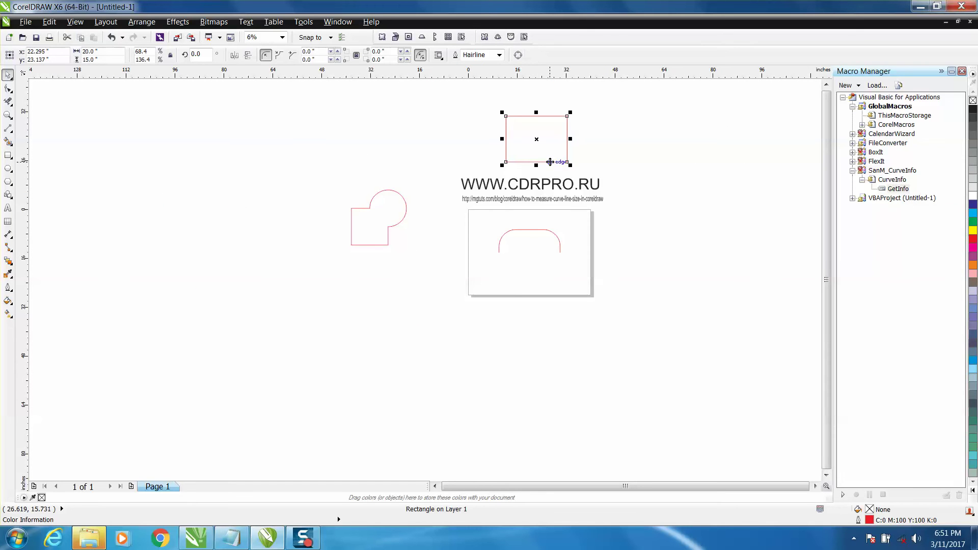
Run GetInfo with Ctrl+Shift+I on the rectangle: length 70 inches, area 300, 4 nodes
{"action": "right_click", "coordinate": [895, 192]}
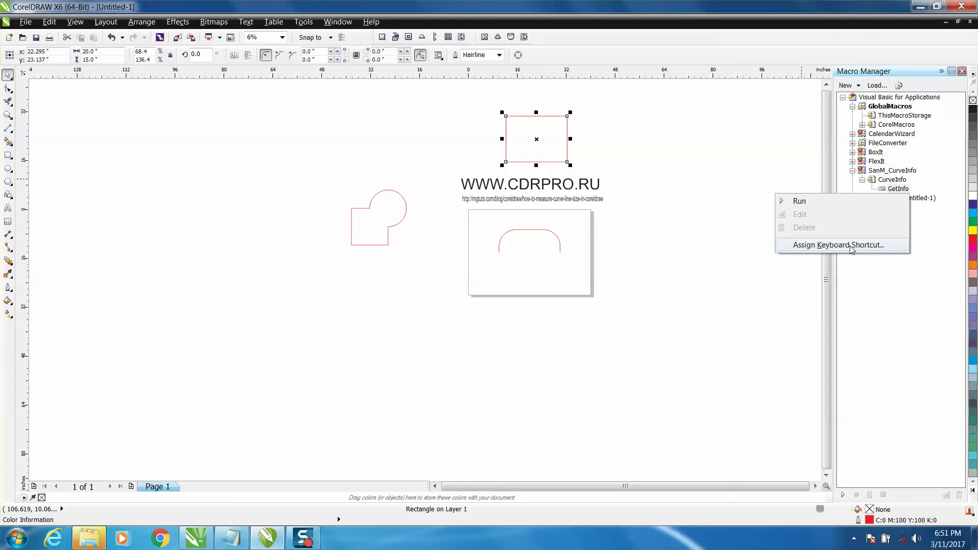
{"action": "left_click", "coordinate": [766, 245]}
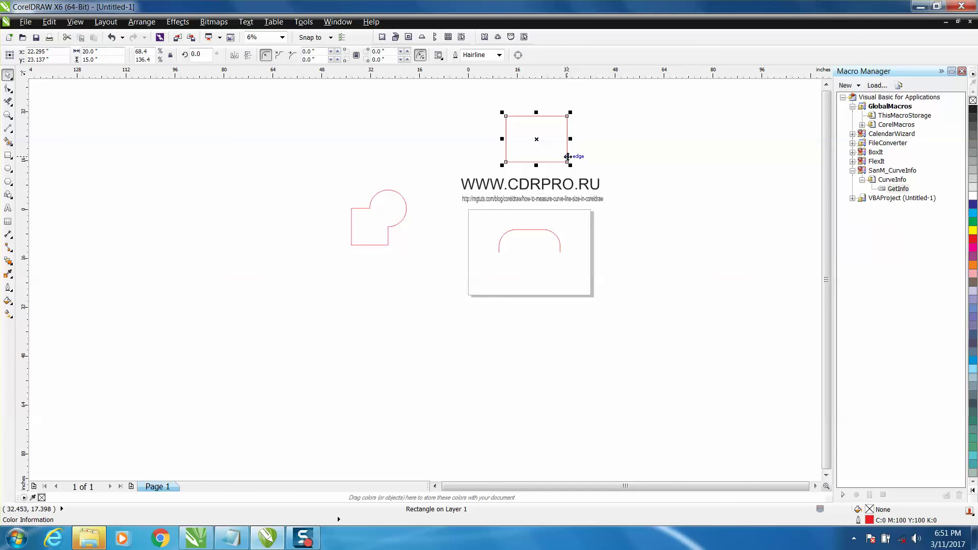
{"action": "key", "text": "ctrl+shift+i"}
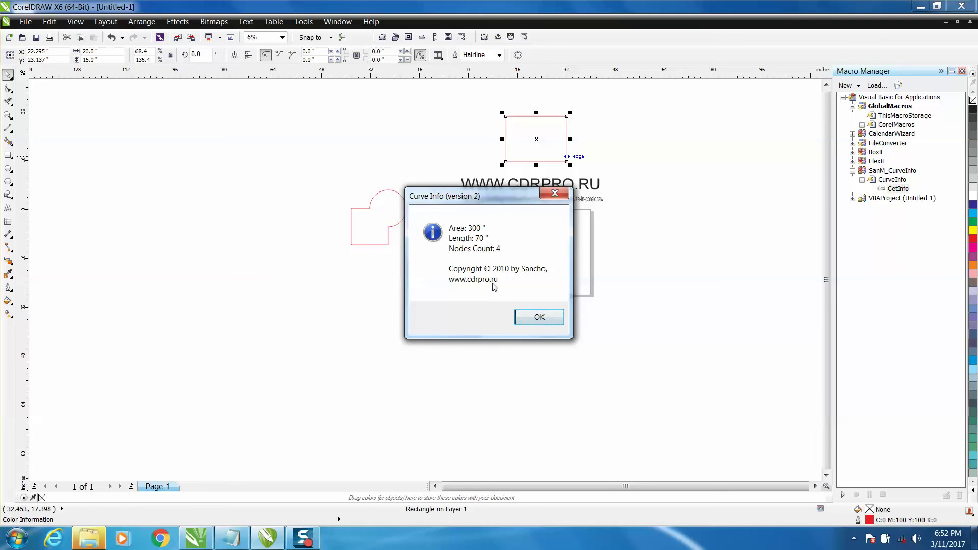
{"action": "left_click", "coordinate": [541, 319]}
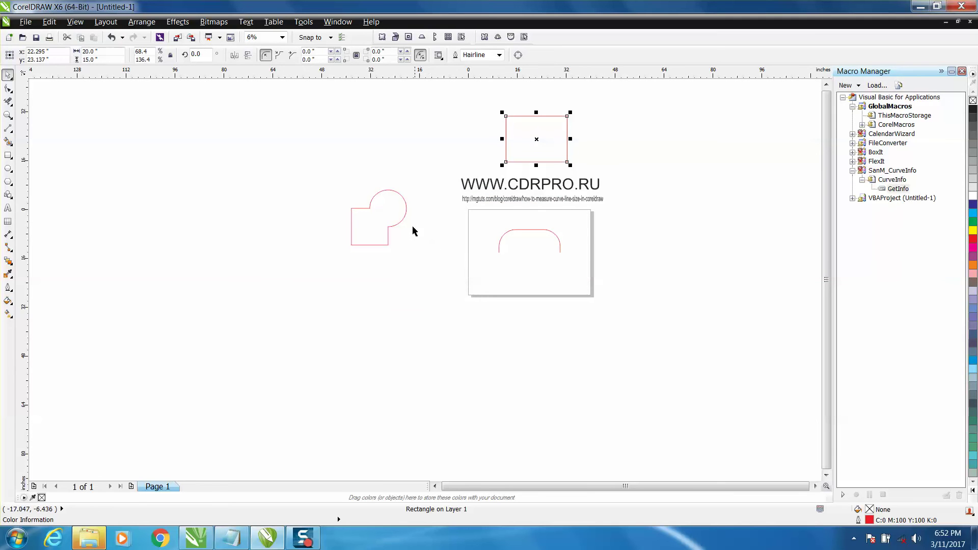
Zoom onto and select the square-and-circle shape; GetInfo gives 64.27944 inches, area 228.8468, 7 nodes
{"action": "left_click", "coordinate": [8, 115]}
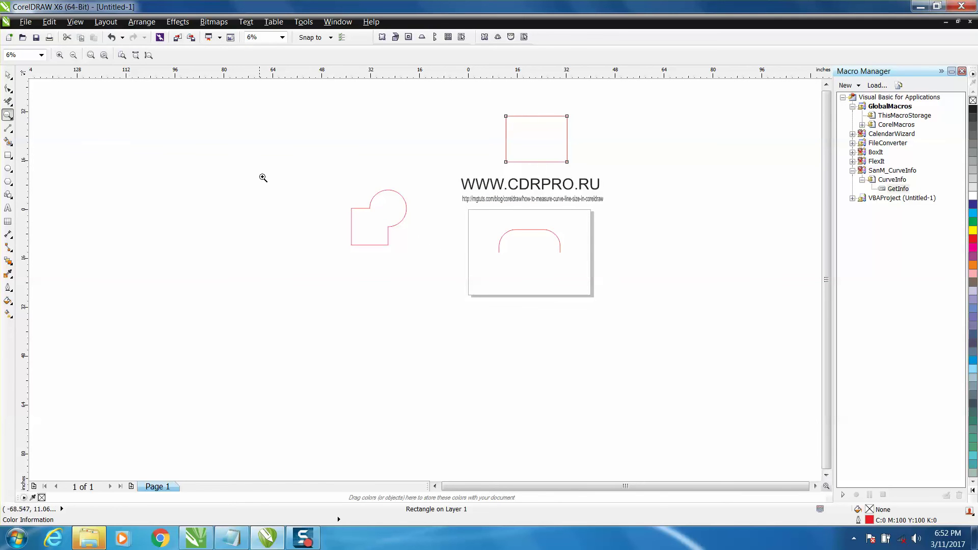
{"action": "left_click_drag", "start_coordinate": [316, 180], "coordinate": [466, 274]}
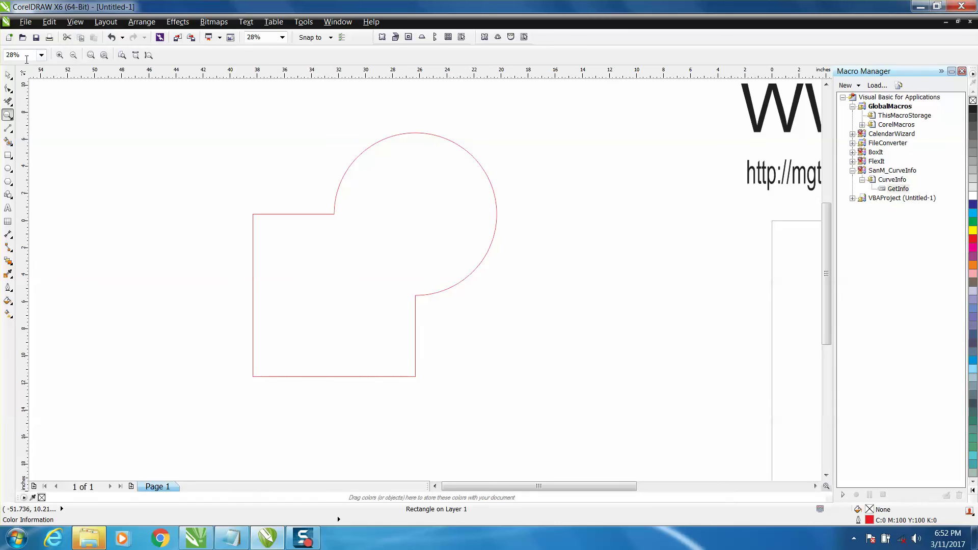
{"action": "left_click", "coordinate": [8, 75]}
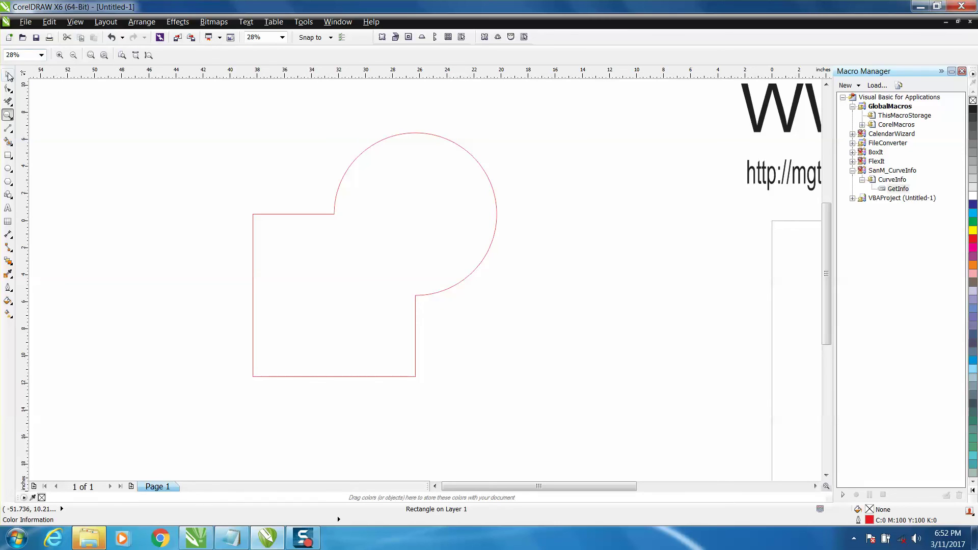
{"action": "left_click", "coordinate": [347, 177]}
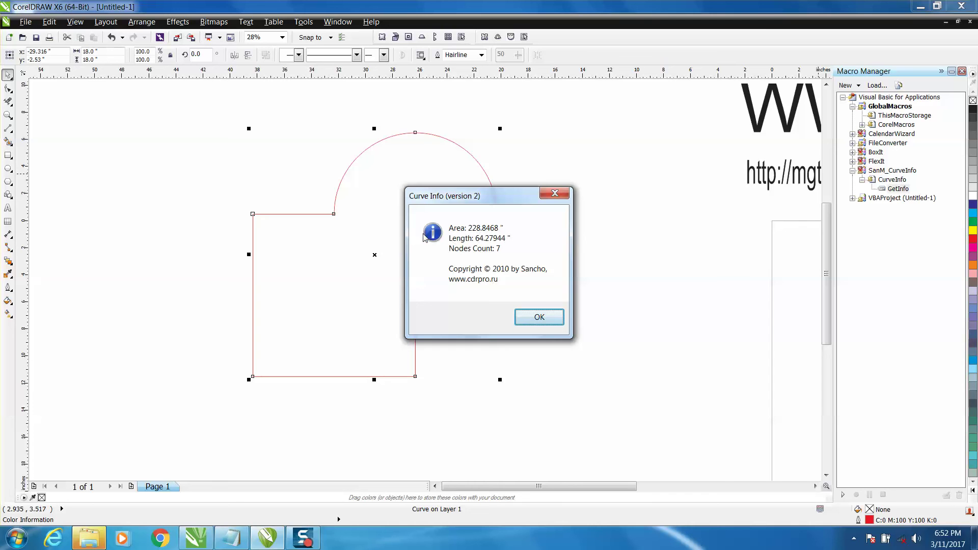
{"action": "left_click", "coordinate": [540, 317]}
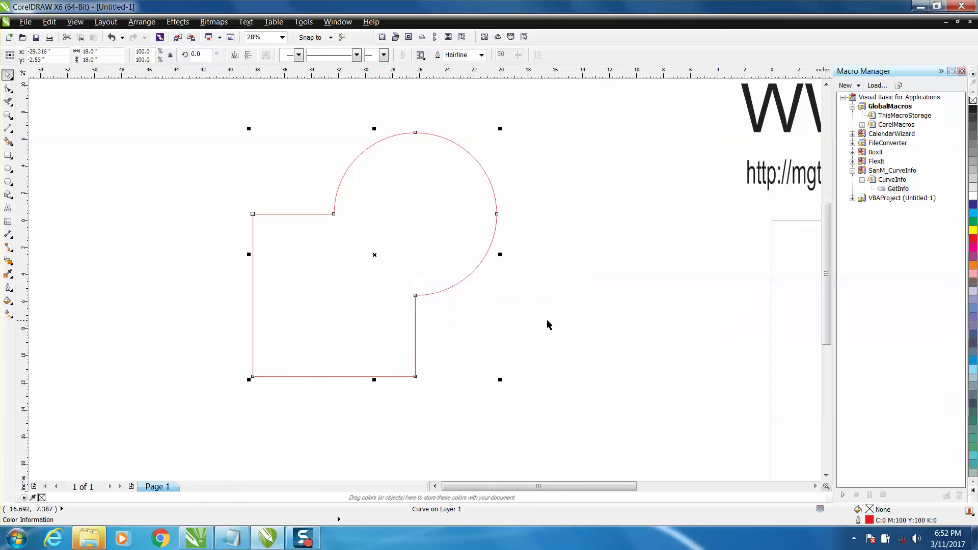
{"action": "scroll", "coordinate": [533, 301], "scroll_direction": "down", "scroll_amount": 2}
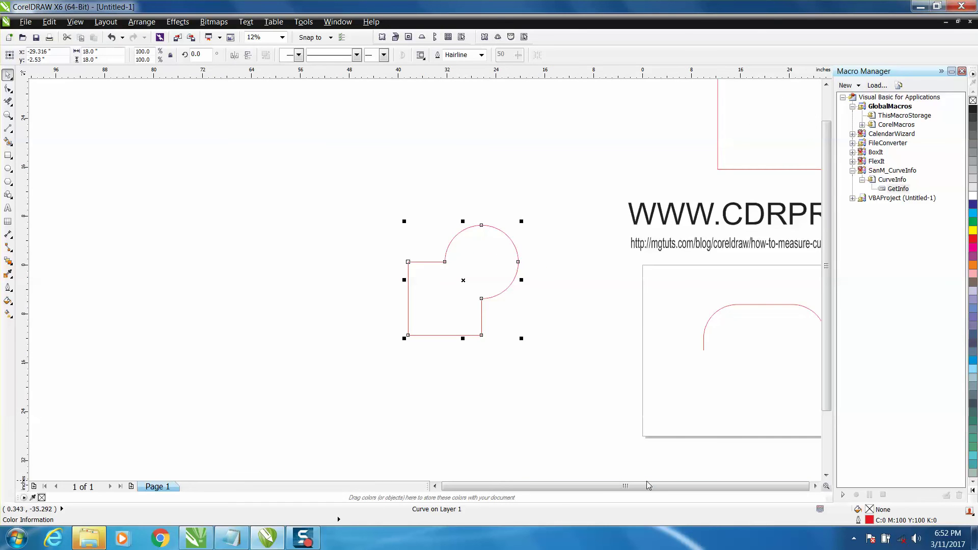
{"action": "left_click", "coordinate": [818, 488]}
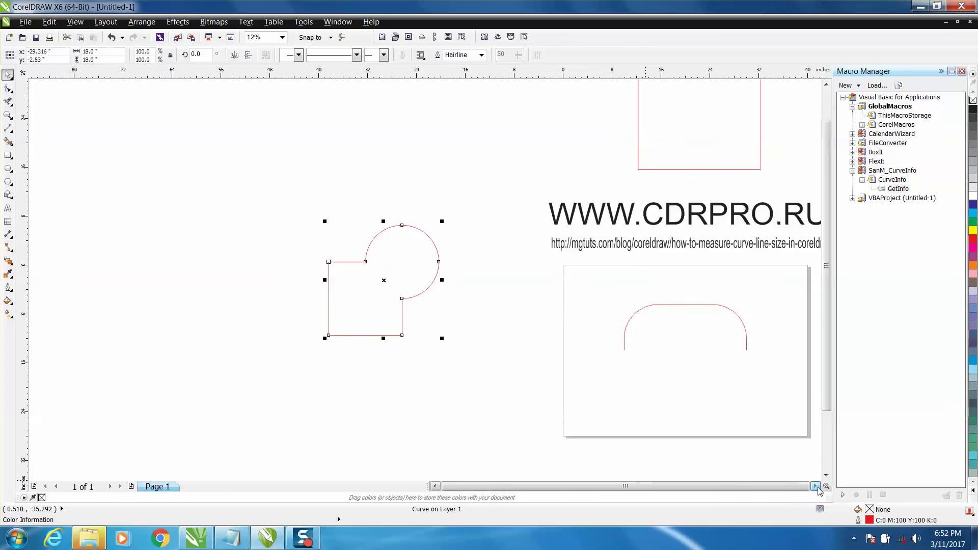
{"action": "left_click", "coordinate": [817, 488]}
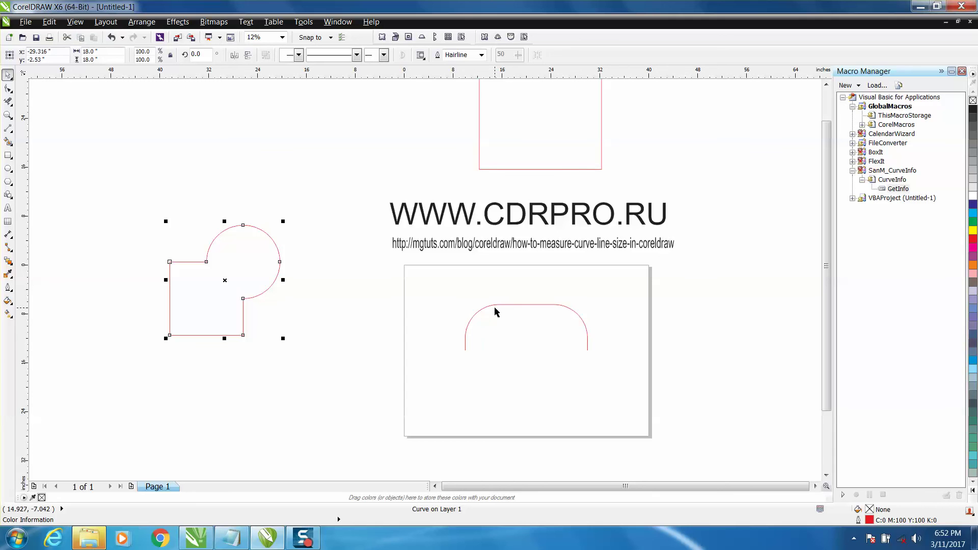
Draw a new rectangle sized 25 × 15 inches
{"action": "left_click", "coordinate": [7, 156]}
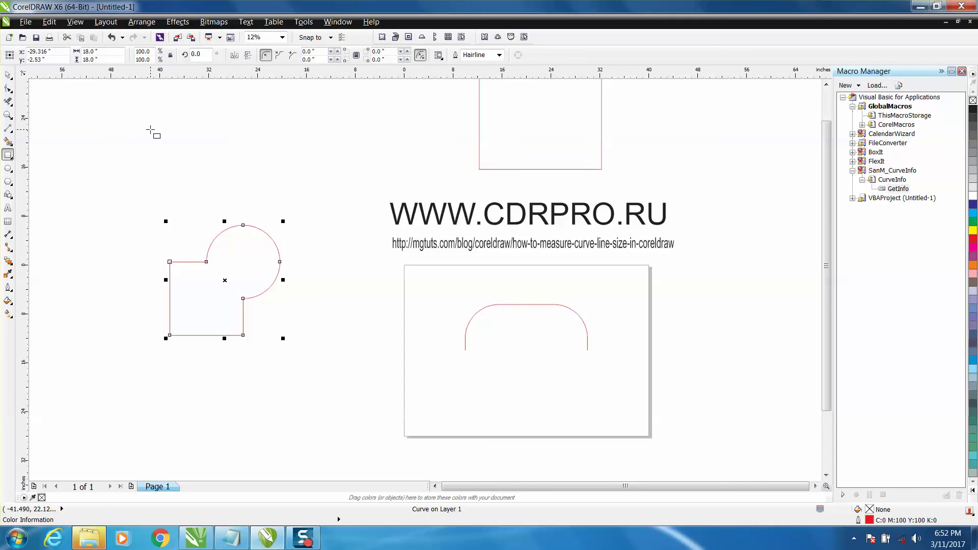
{"action": "mouse_move", "coordinate": [152, 128]}
{"action": "left_mouse_down"}
{"action": "mouse_move", "coordinate": [220, 162]}
{"action": "mouse_move", "coordinate": [295, 174]}
{"action": "left_mouse_up"}
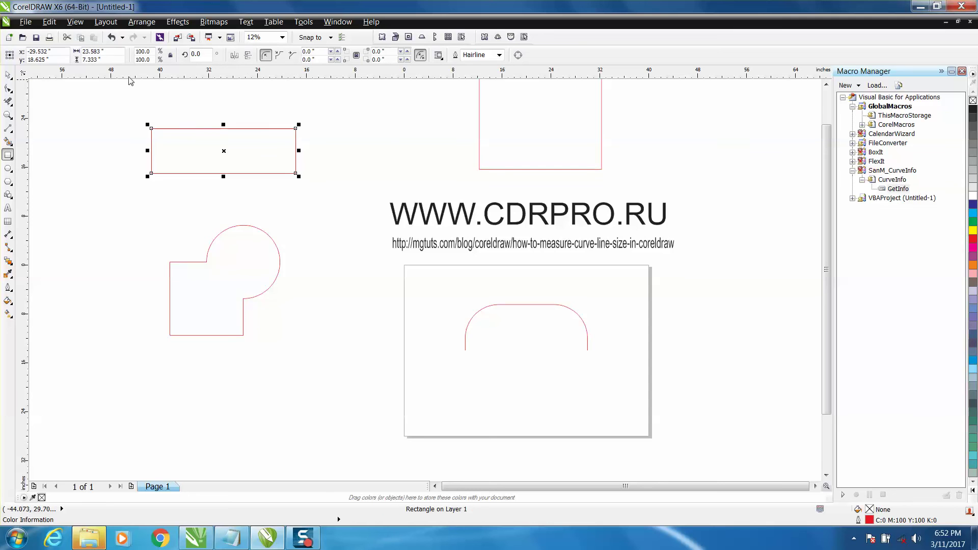
{"action": "left_click", "coordinate": [97, 51]}
{"action": "type", "text": "25"}
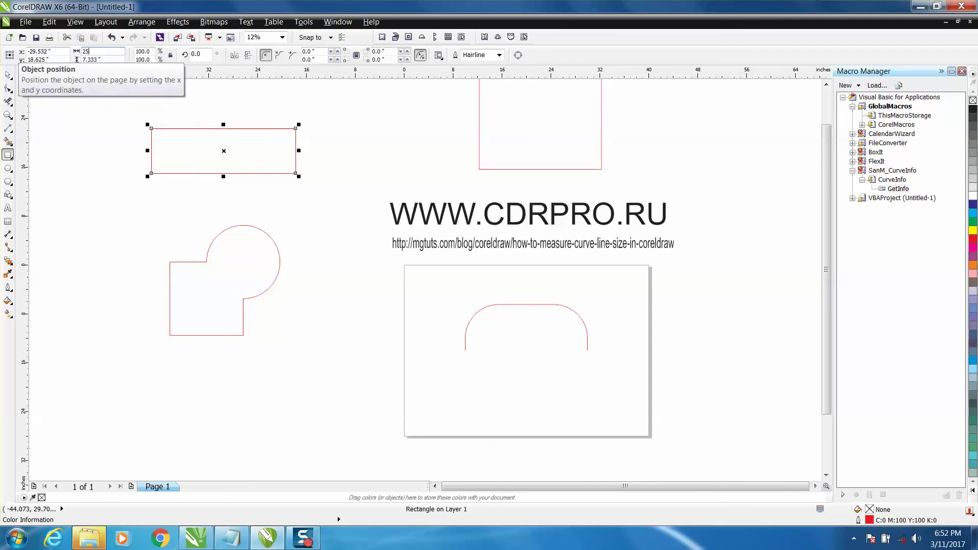
{"action": "left_click", "coordinate": [94, 59]}
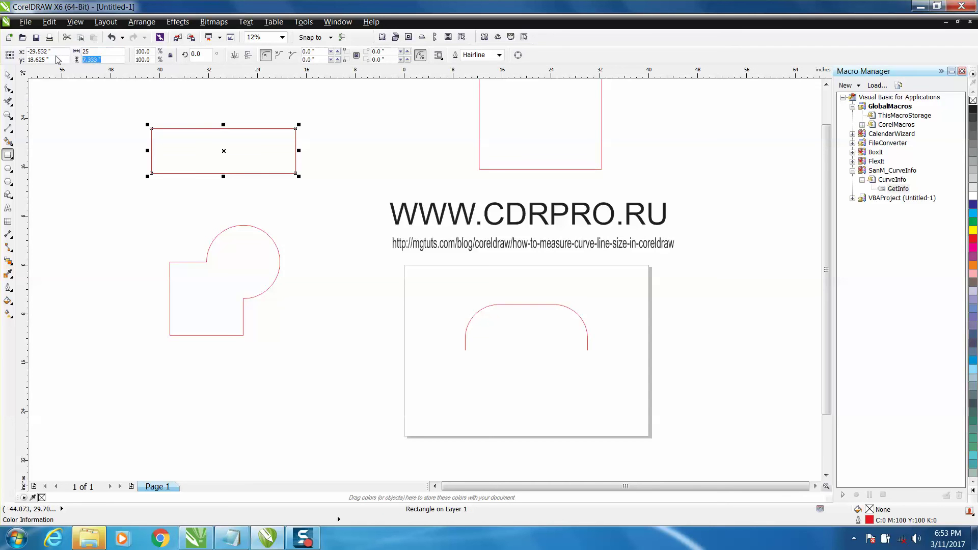
{"action": "type", "text": "15"}
{"action": "key", "text": "Return"}
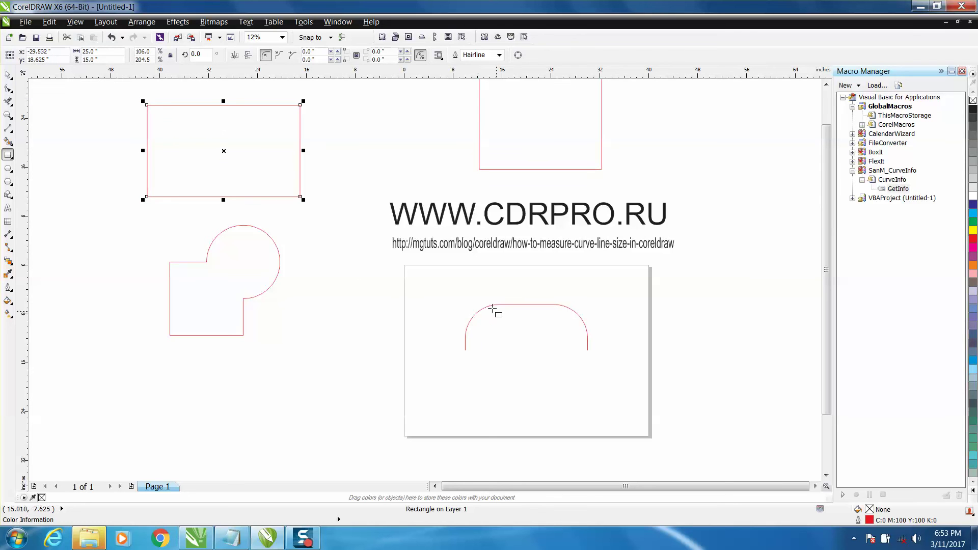
Delete the old arch, centre the rectangle on the page and round its corners to 5.5 inches
{"action": "left_click", "coordinate": [7, 75]}
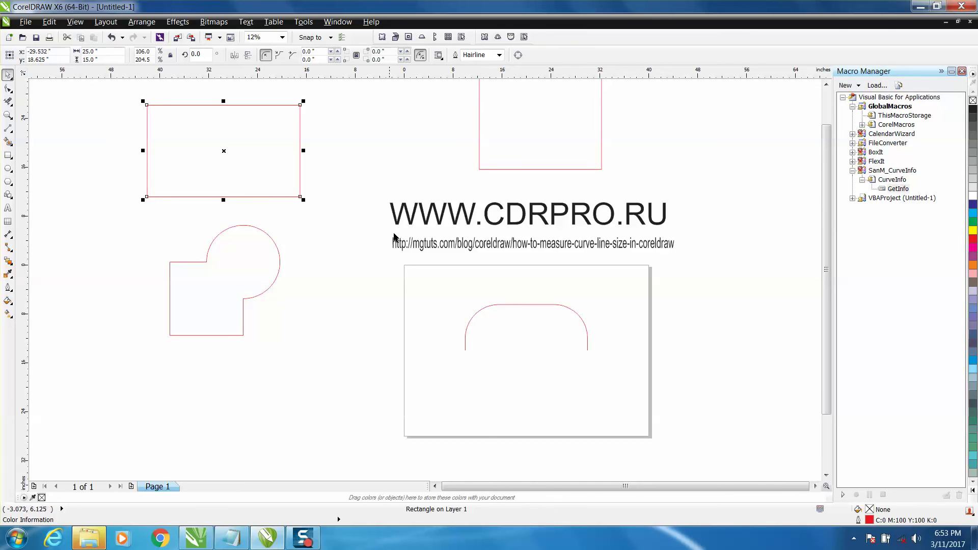
{"action": "left_click", "coordinate": [525, 304]}
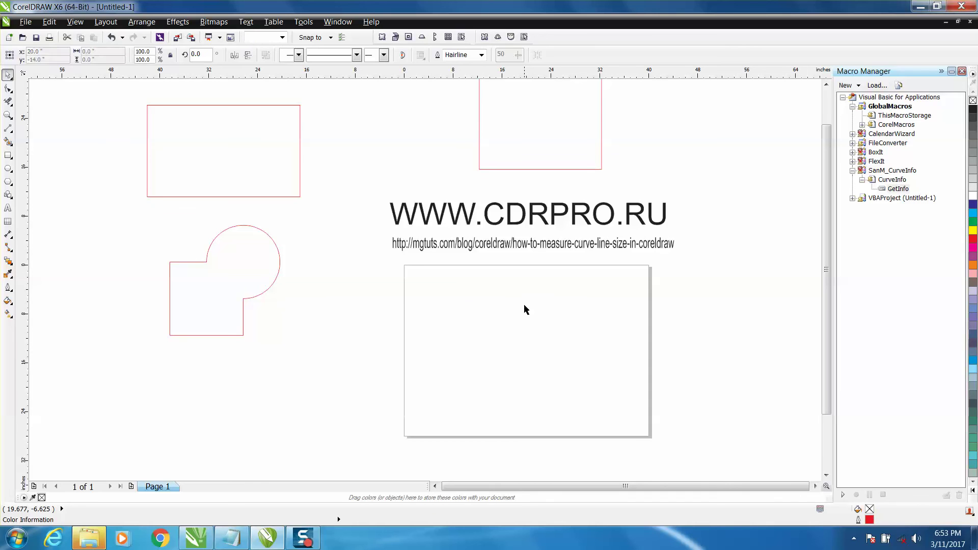
{"action": "left_click", "coordinate": [526, 309]}
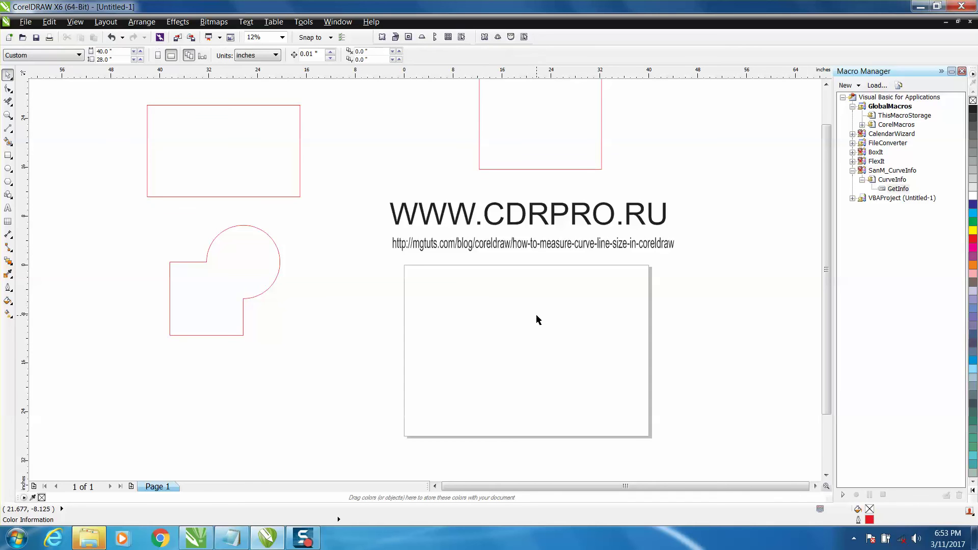
{"action": "left_click", "coordinate": [299, 197]}
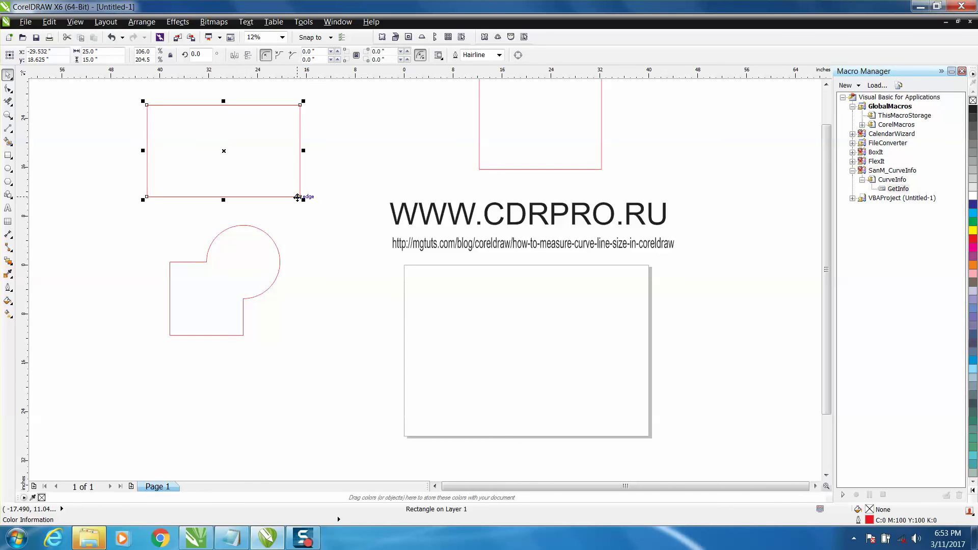
{"action": "key", "text": "ctrl+z"}
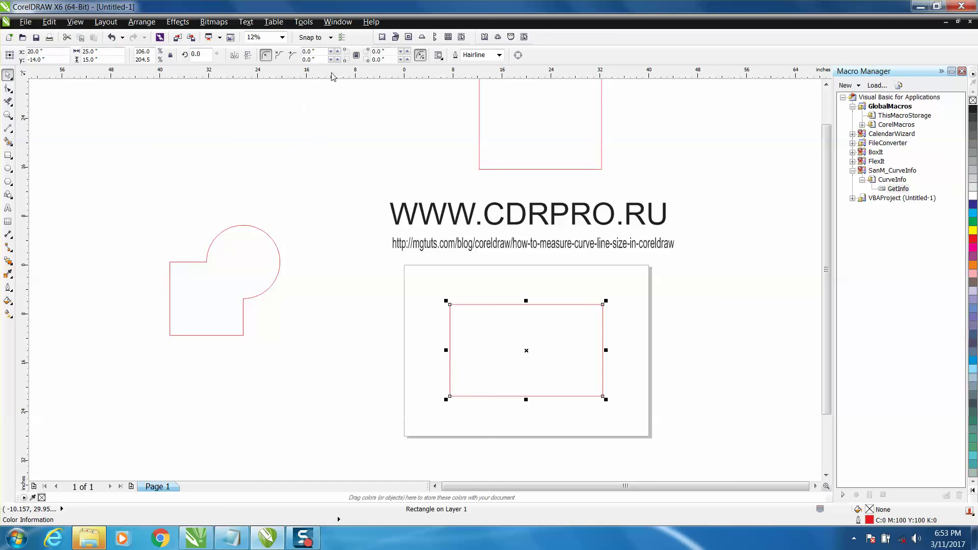
{"action": "left_click", "coordinate": [318, 50]}
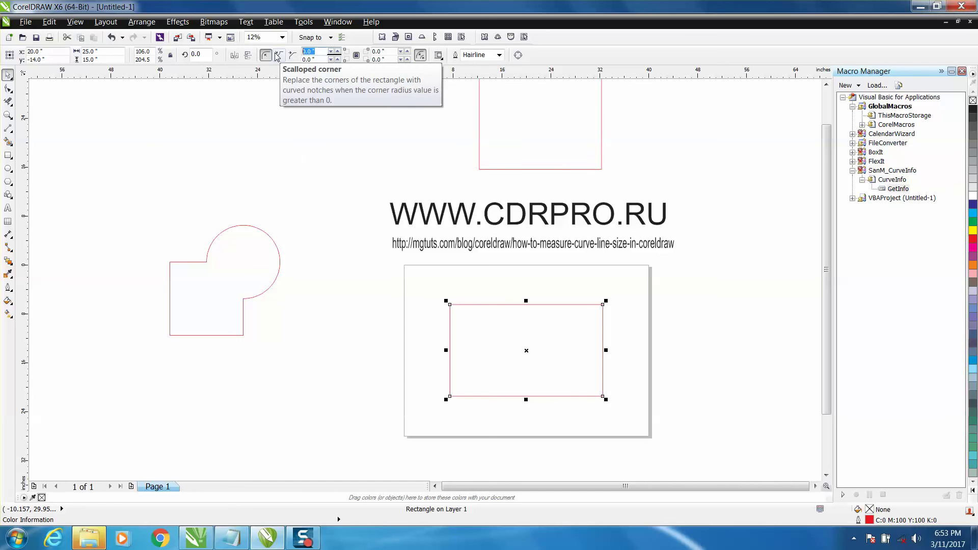
{"action": "type", "text": "5.5"}
{"action": "key", "text": "Return"}
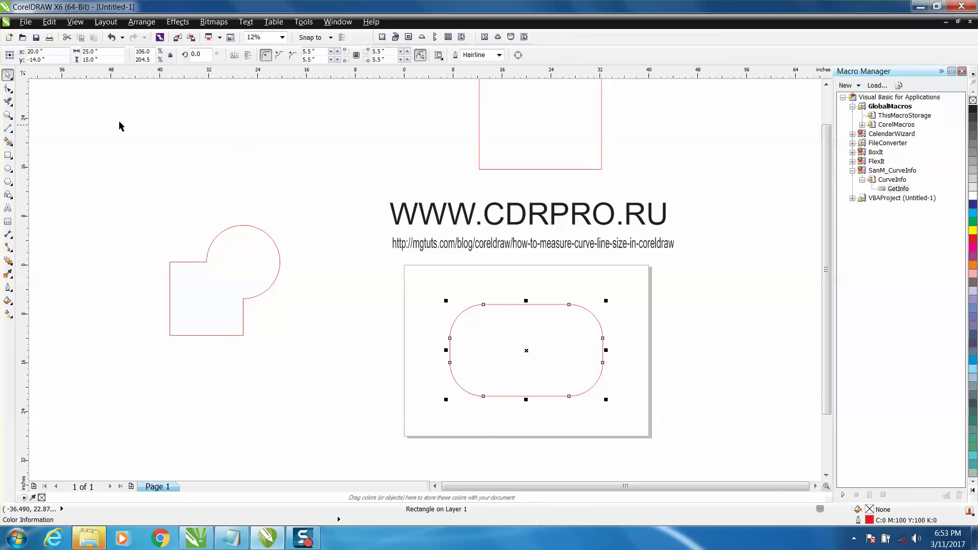
{"action": "left_click", "coordinate": [13, 133]}
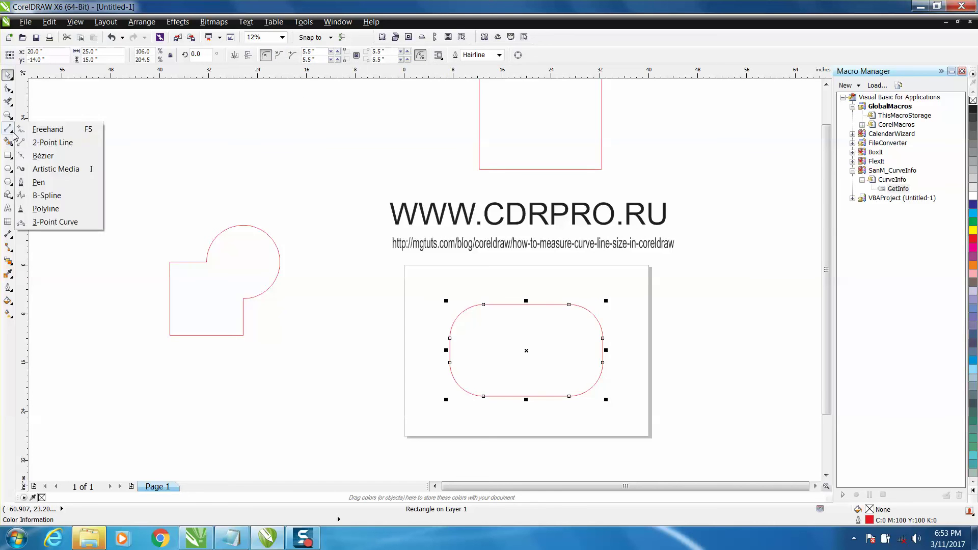
Draw a horizontal line across the rectangle and centre it on the page
{"action": "left_click", "coordinate": [60, 143]}
{"action": "left_click_drag", "start_coordinate": [147, 135], "coordinate": [405, 134]}
{"action": "key", "text": "p"}
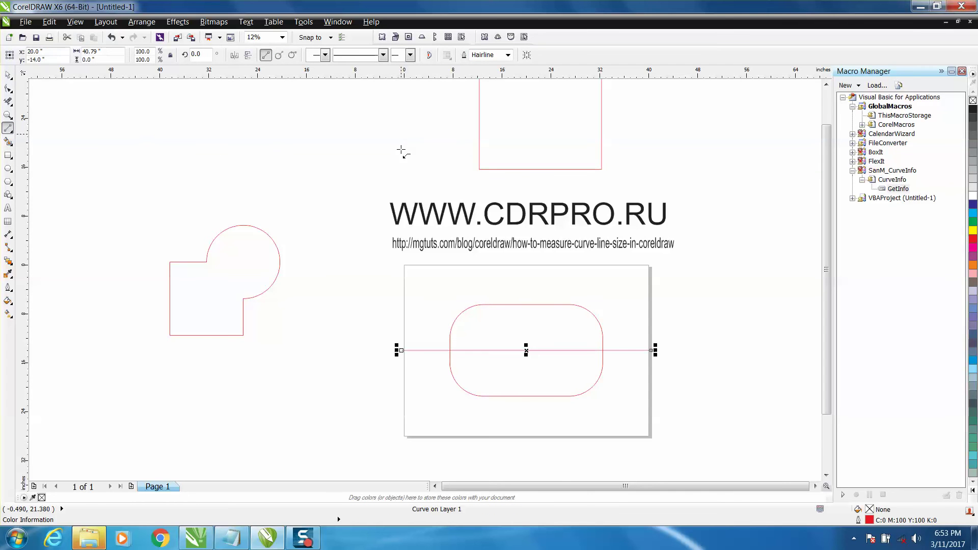
Trim away the rectangle's lower half with Virtual Segment Delete, delete the line, and select the arch
{"action": "left_click", "coordinate": [16, 107]}
{"action": "left_click", "coordinate": [48, 127]}
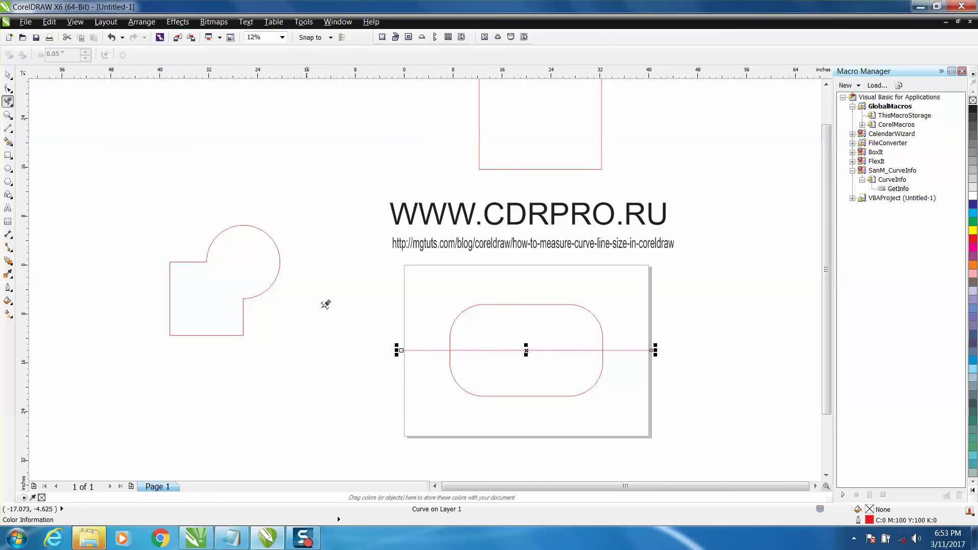
{"action": "left_click", "coordinate": [464, 381]}
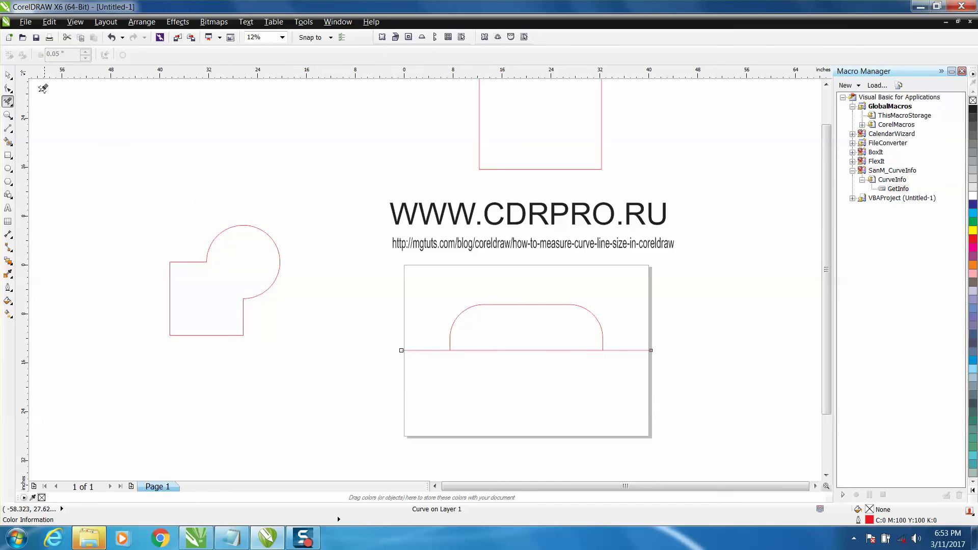
{"action": "left_click", "coordinate": [9, 76]}
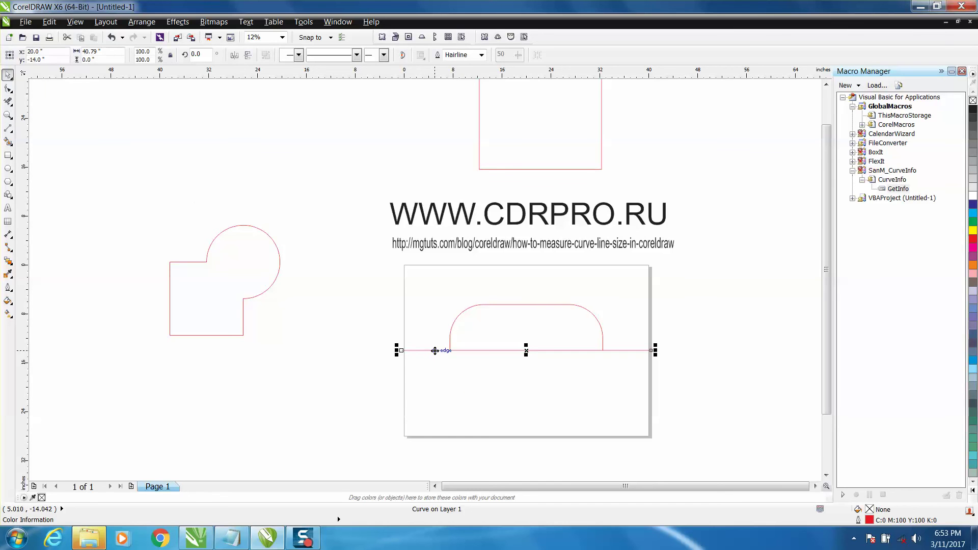
{"action": "key", "text": "Delete"}
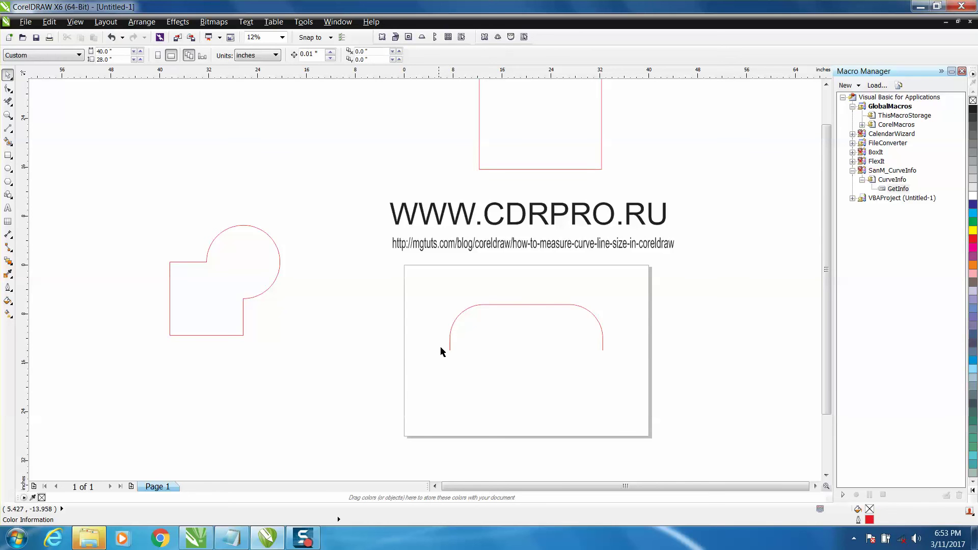
{"action": "left_click", "coordinate": [529, 305]}
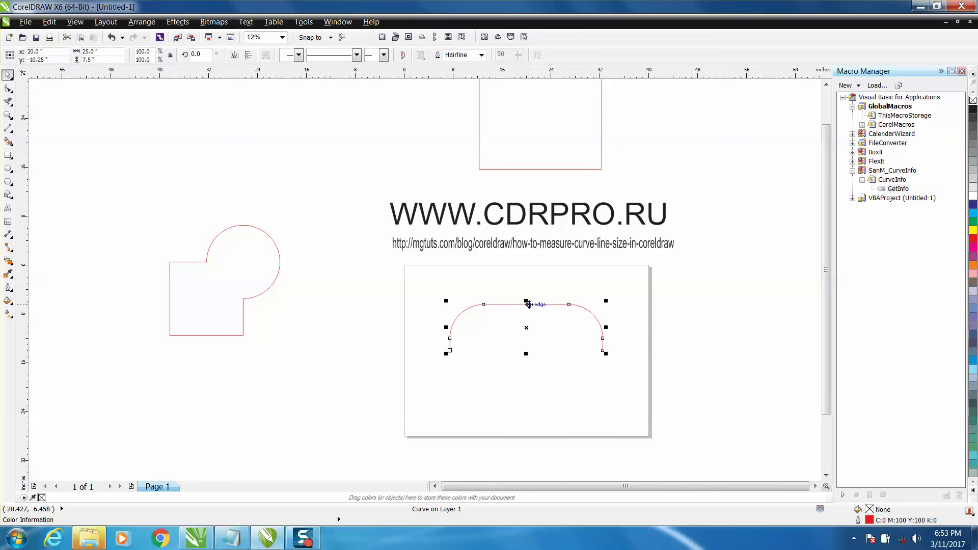
Measure the new arch with Ctrl+I (35.27096 inches, 6 nodes), then zoom in on the website text
{"action": "key", "text": "ctrl+i"}
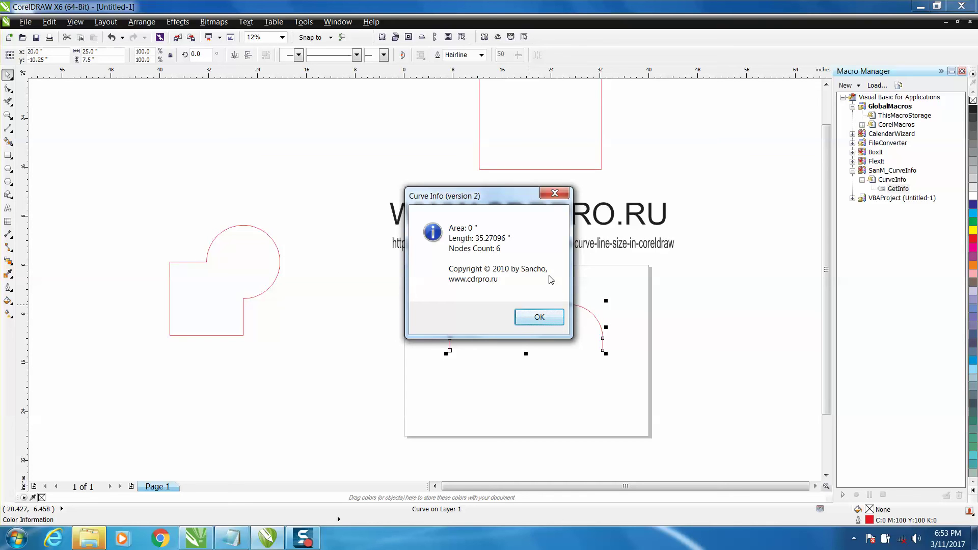
{"action": "left_click", "coordinate": [550, 322]}
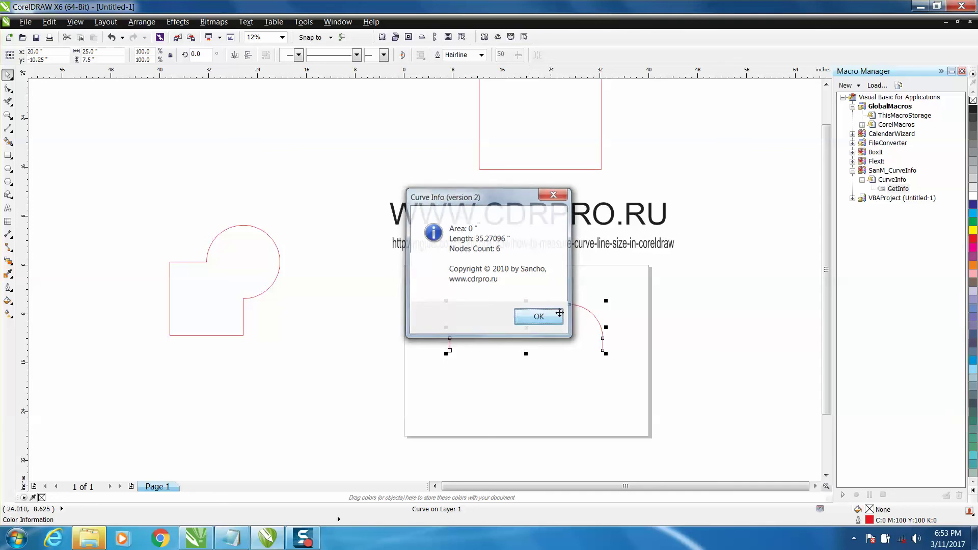
{"action": "left_click", "coordinate": [8, 115]}
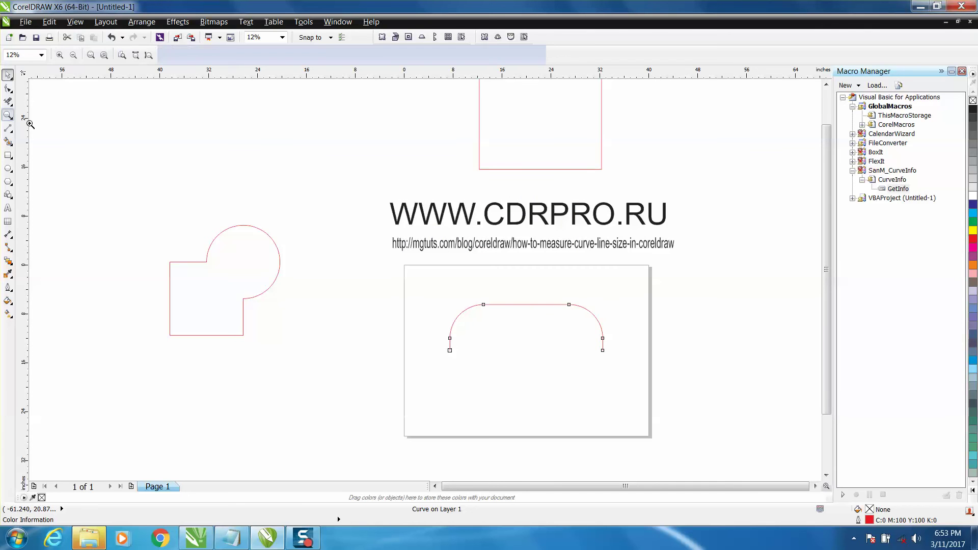
{"action": "left_click_drag", "start_coordinate": [367, 194], "coordinate": [701, 261]}
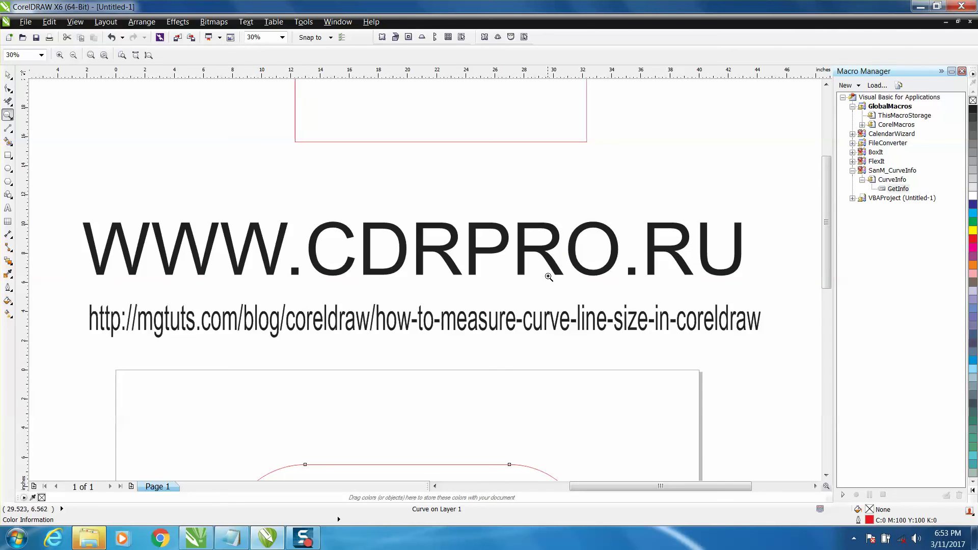